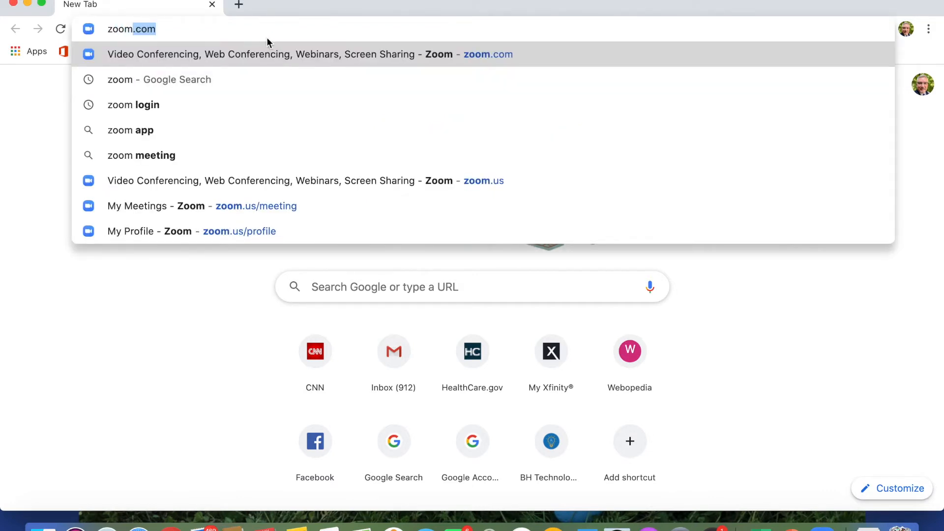
# Load zoom.com and go to its Plans & Pricing page.
pyautogui.press('Return')
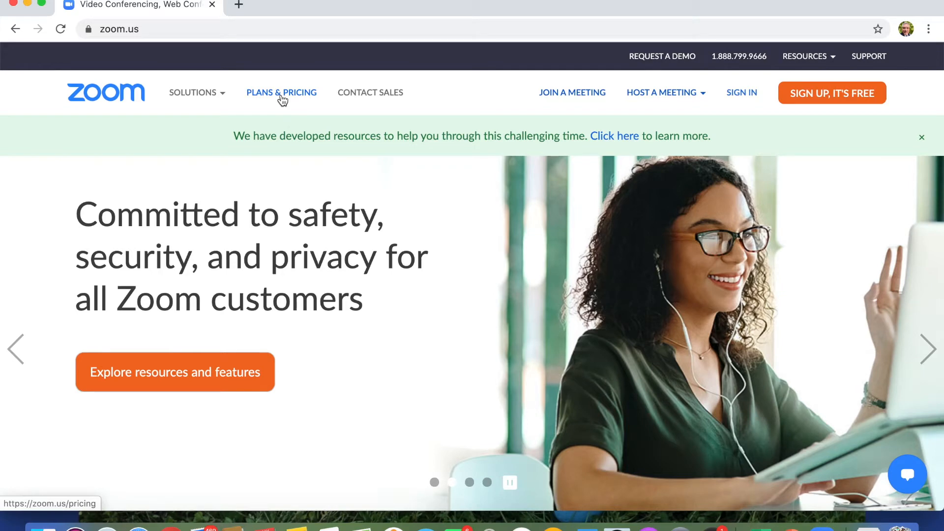
pyautogui.click(282, 99)
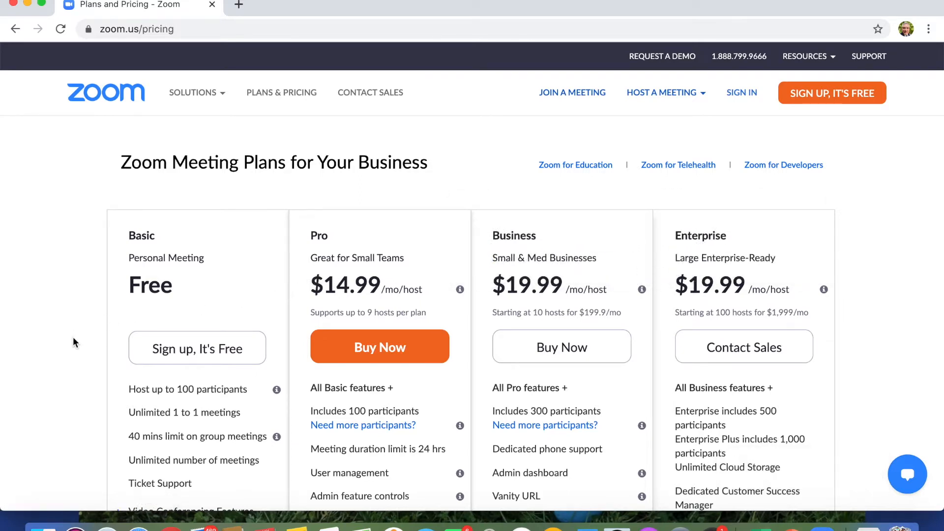
# Review the meeting plans, then choose 'Sign up, It's Free' under the Basic plan.
pyautogui.scroll(-3, 72, 337)
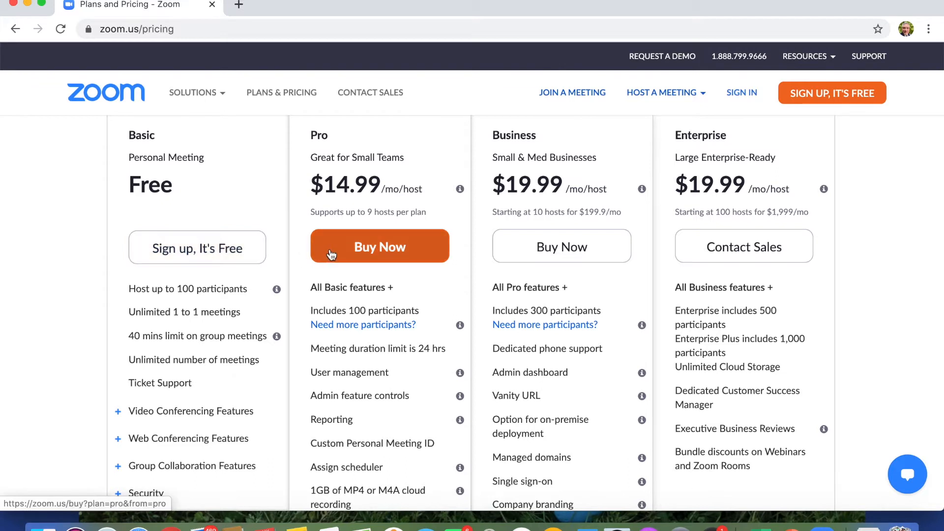
pyautogui.click(219, 251)
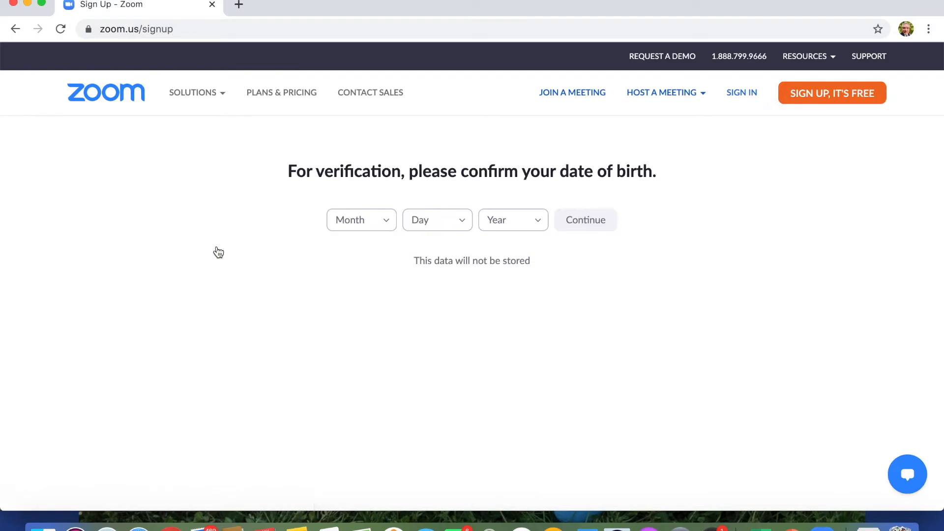
# Enter Jan, 1, 1960 as the birth date and continue.
pyautogui.click(386, 224)
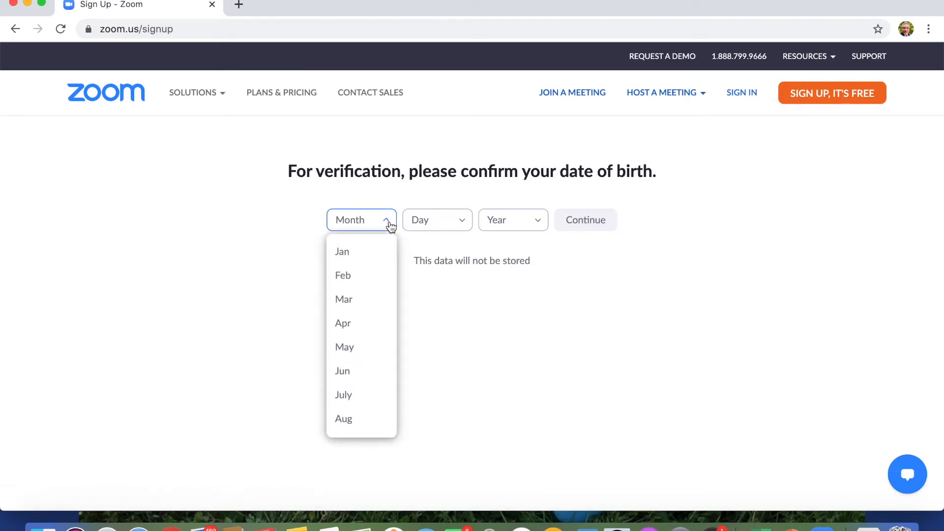
pyautogui.click(378, 251)
pyautogui.click(467, 219)
pyautogui.click(442, 249)
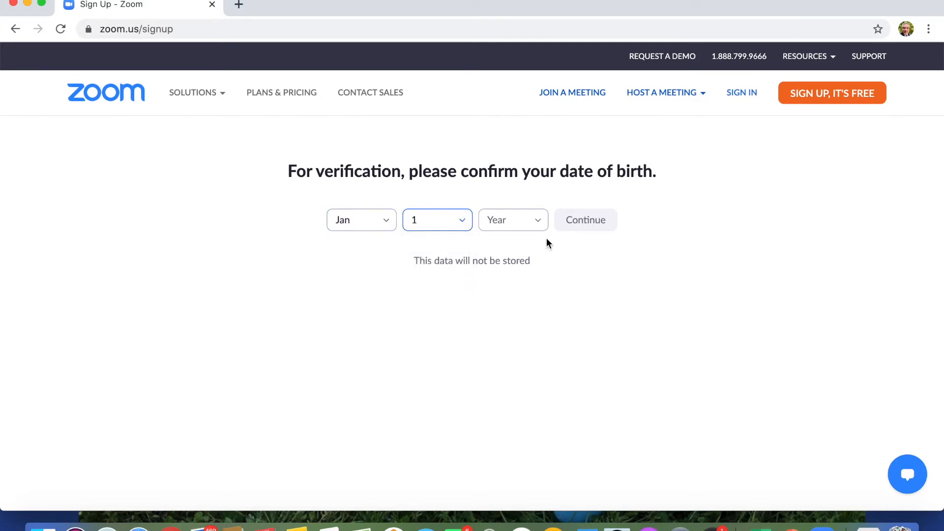
pyautogui.click(539, 225)
pyautogui.scroll(-10, 514, 329)
pyautogui.scroll(-8, 516, 331)
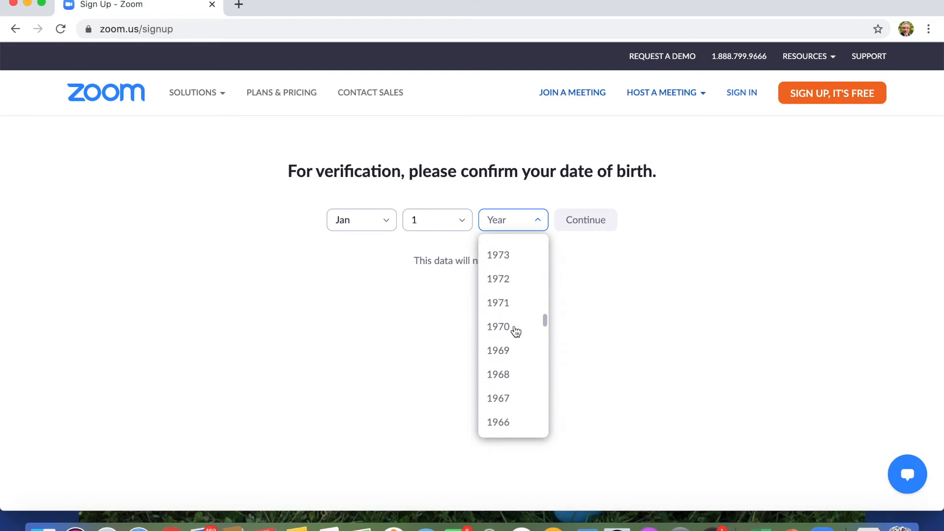
pyautogui.scroll(-3, 515, 330)
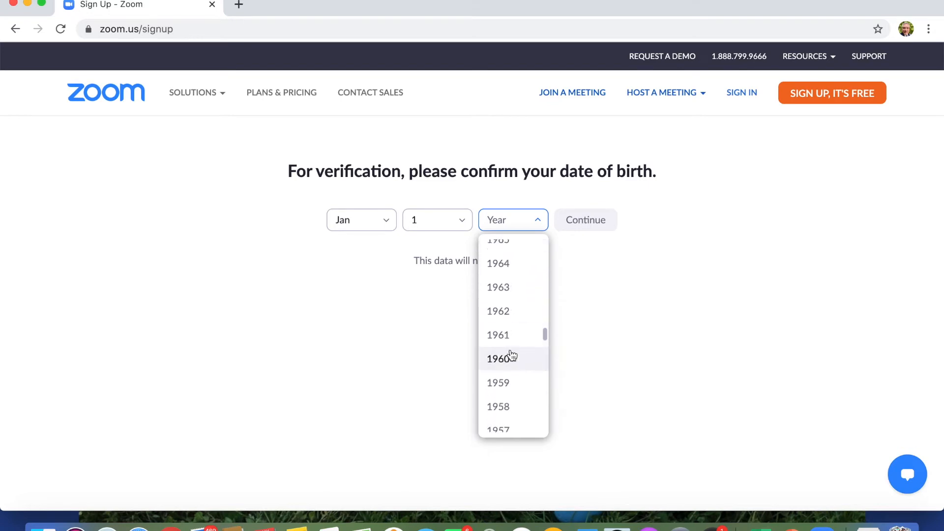
pyautogui.click(510, 358)
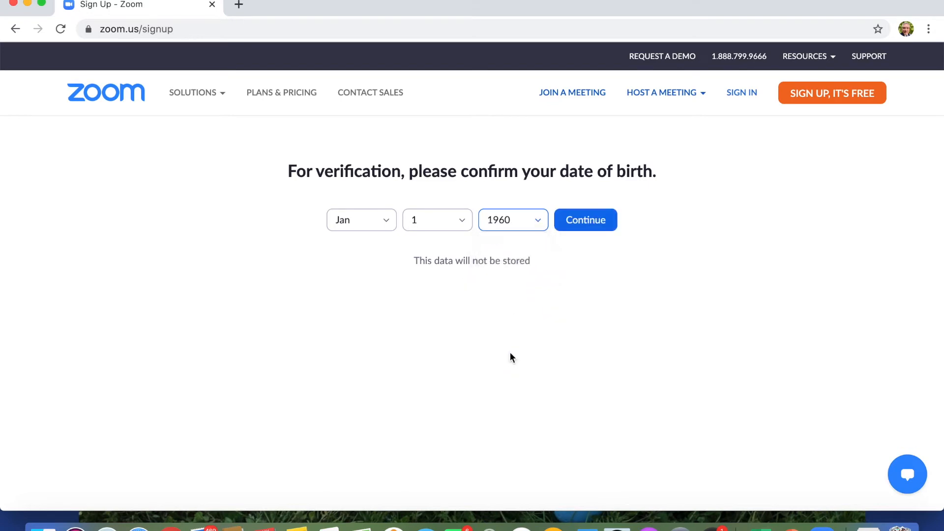
pyautogui.click(594, 219)
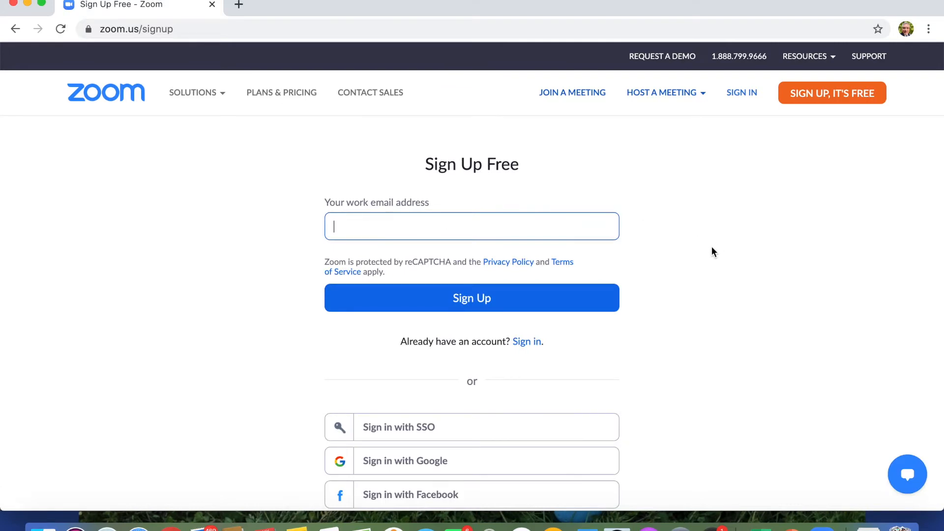
# Enter the work email address and submit the free sign-up.
pyautogui.scroll(-2, 707, 247)
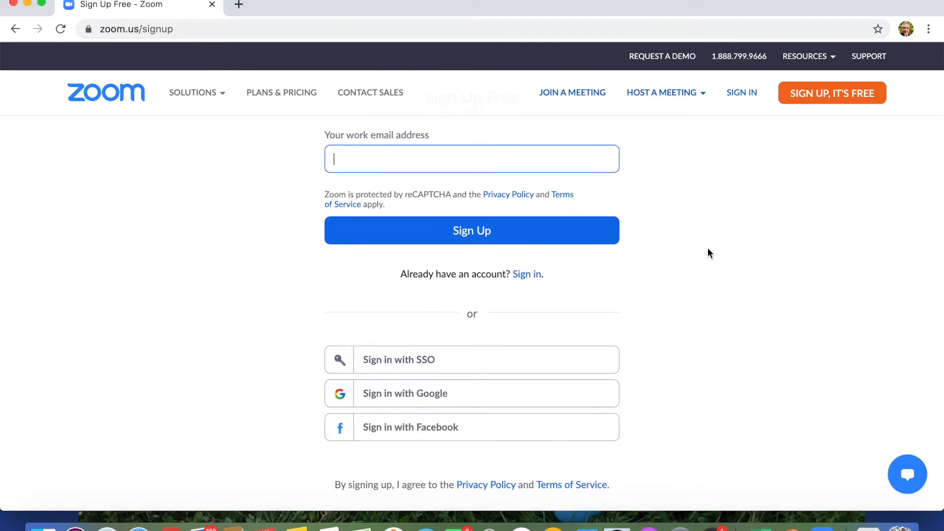
pyautogui.scroll(1, 708, 248)
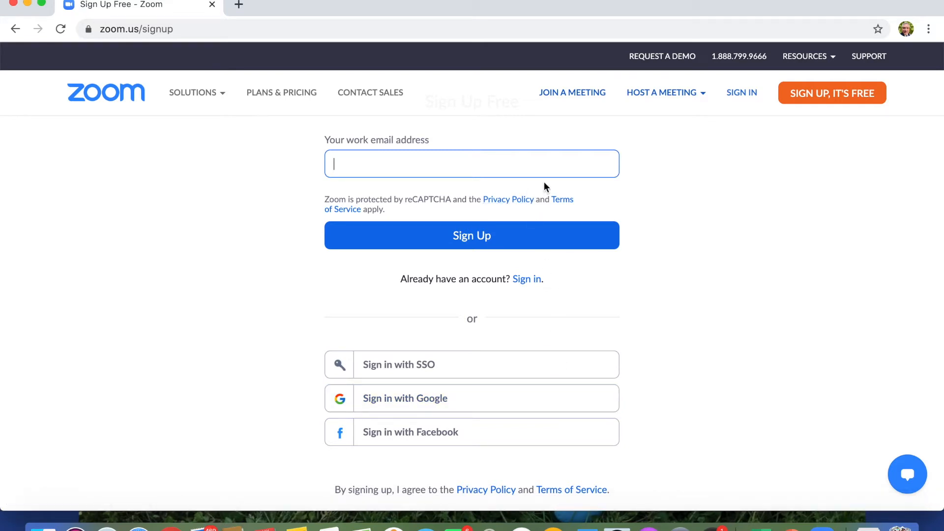
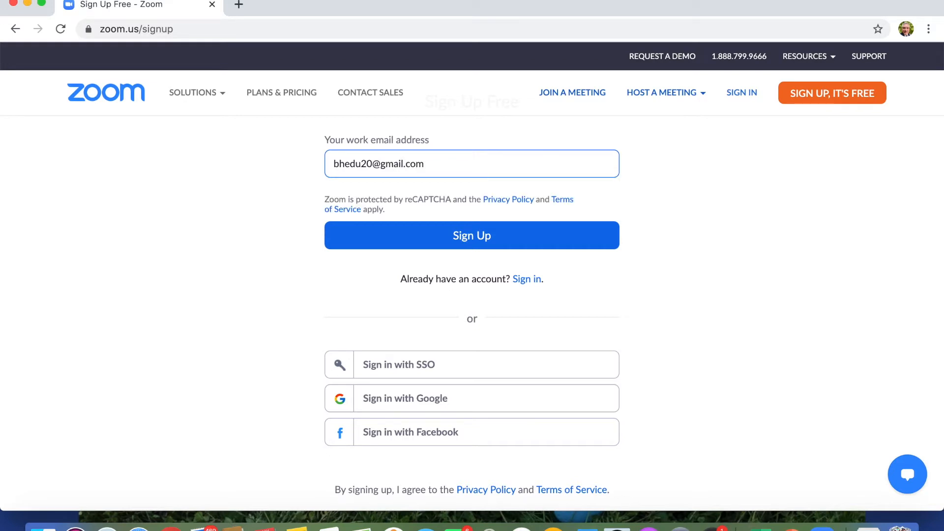
pyautogui.click(477, 240)
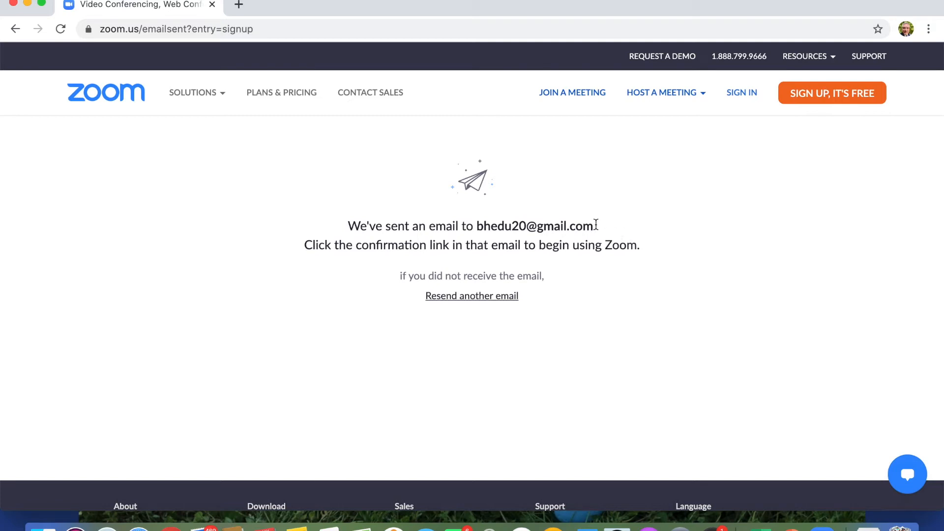
# Sign in with the autofilled account details and go to Schedule a New Meeting.
pyautogui.click(748, 96)
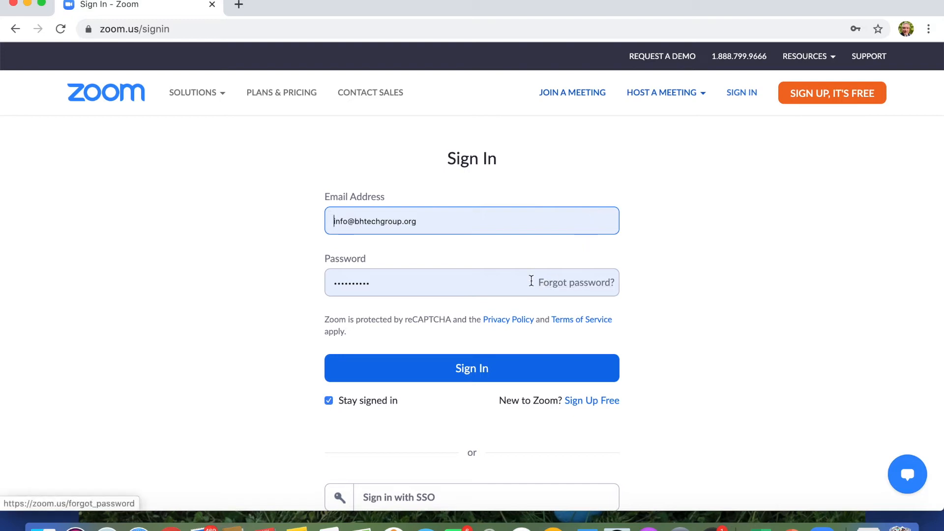
pyautogui.click(481, 374)
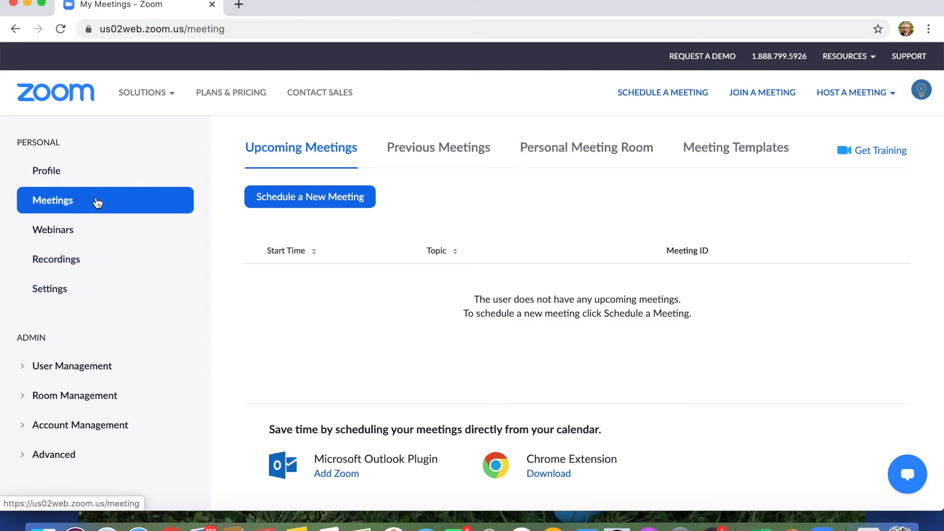
pyautogui.click(264, 203)
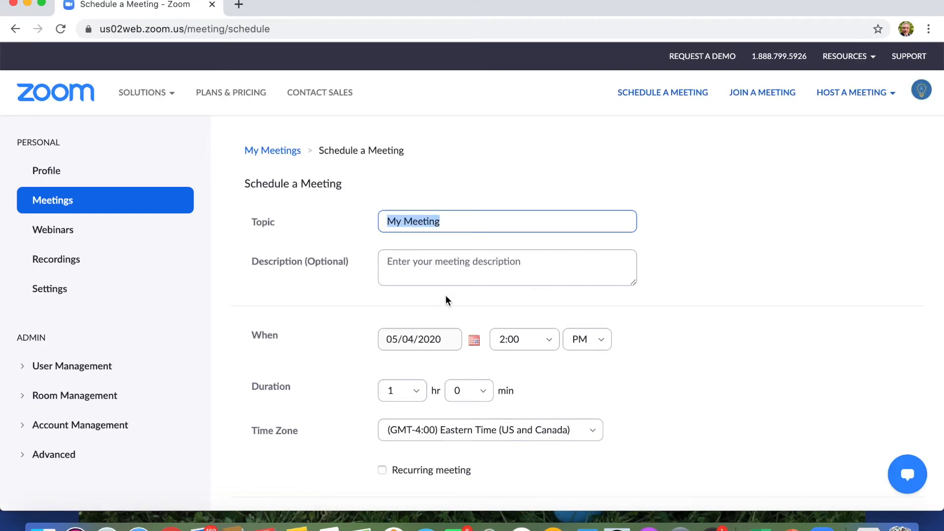
# Review the My Meeting form: 05/04/2020, 2:00 PM, 1 hour, Eastern Time.
pyautogui.click(477, 222)
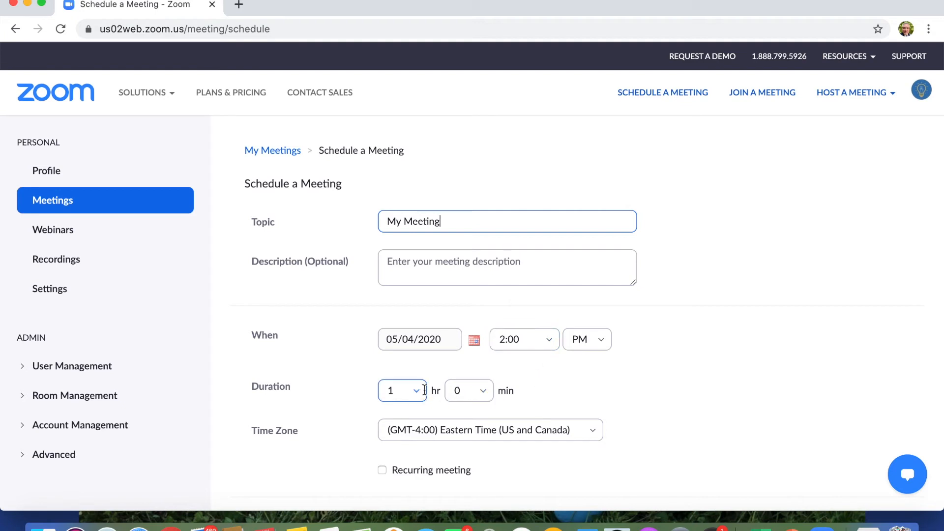
pyautogui.scroll(-3, 693, 396)
pyautogui.scroll(-2, 693, 395)
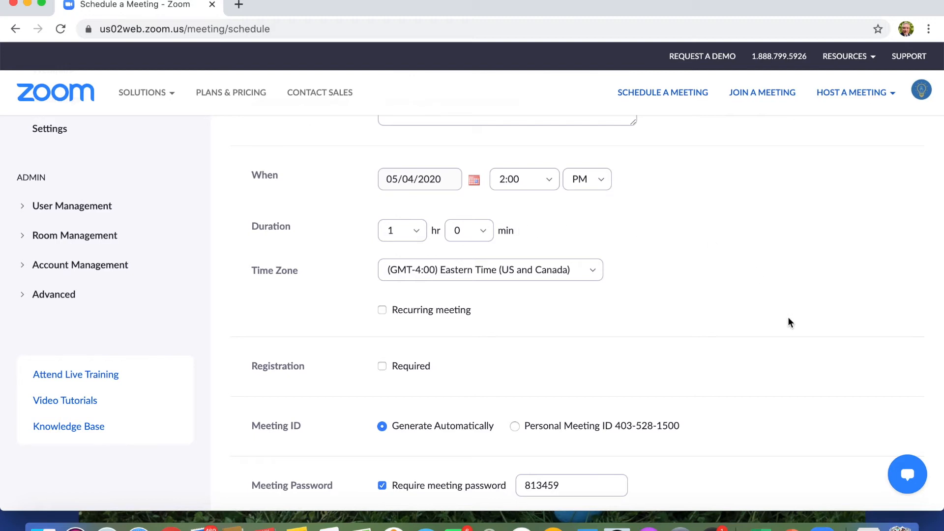
# Save the My Meeting schedule with the waiting room enabled.
pyautogui.scroll(-5, 788, 318)
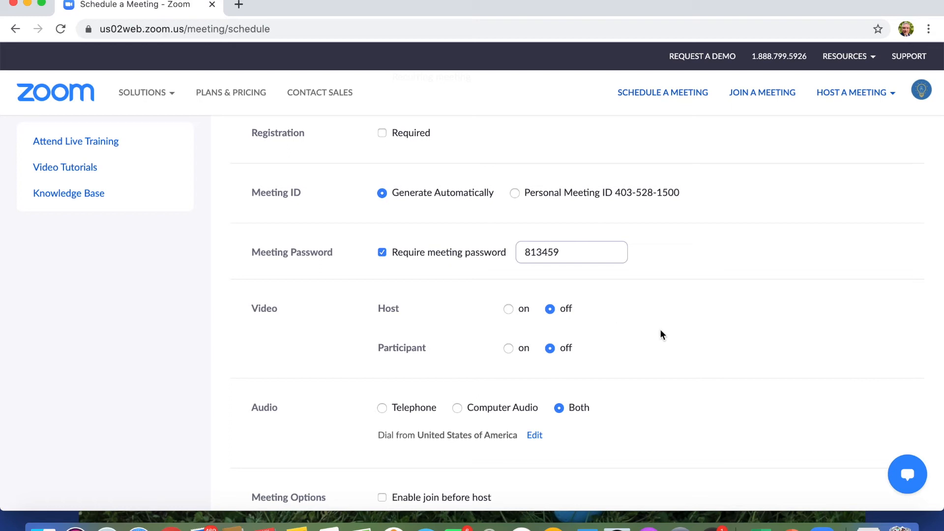
pyautogui.scroll(-5, 659, 344)
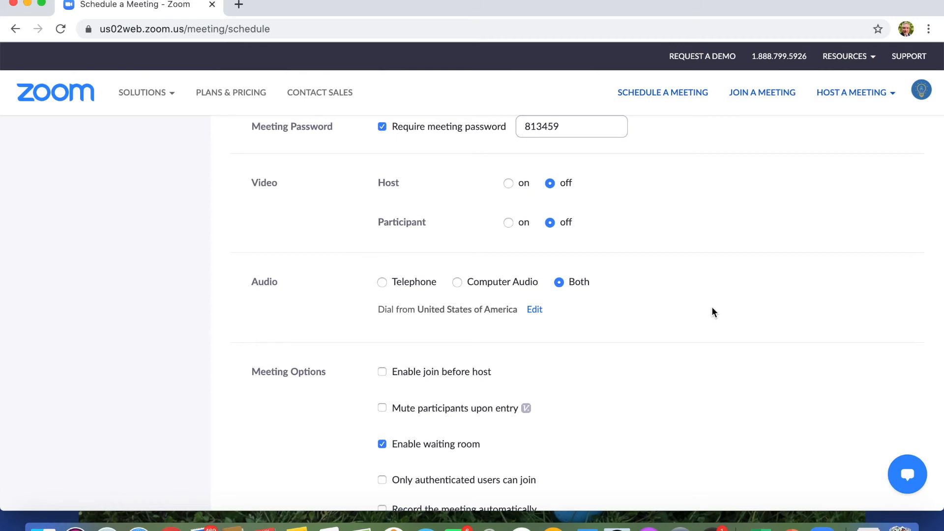
pyautogui.scroll(-6, 713, 311)
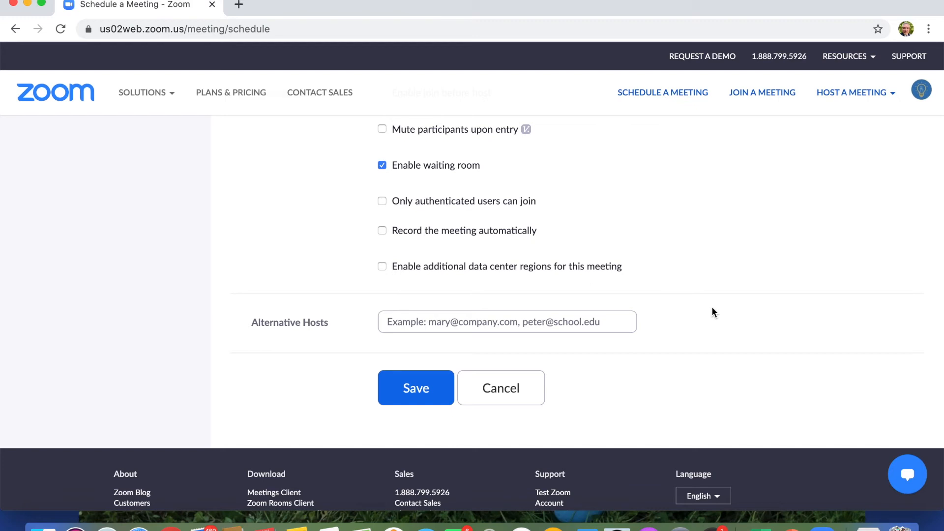
pyautogui.click(413, 392)
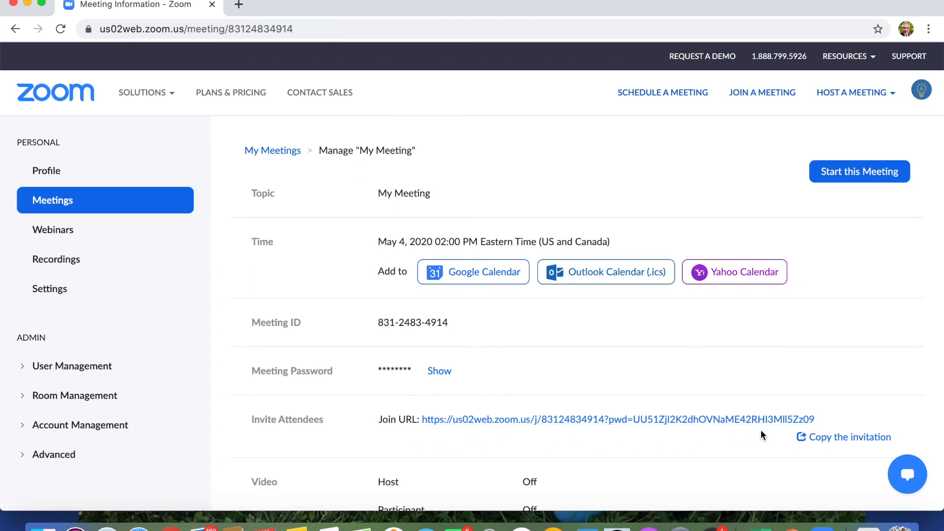
# Bring up the Copy Meeting Invitation dialog for My Meeting.
pyautogui.click(834, 438)
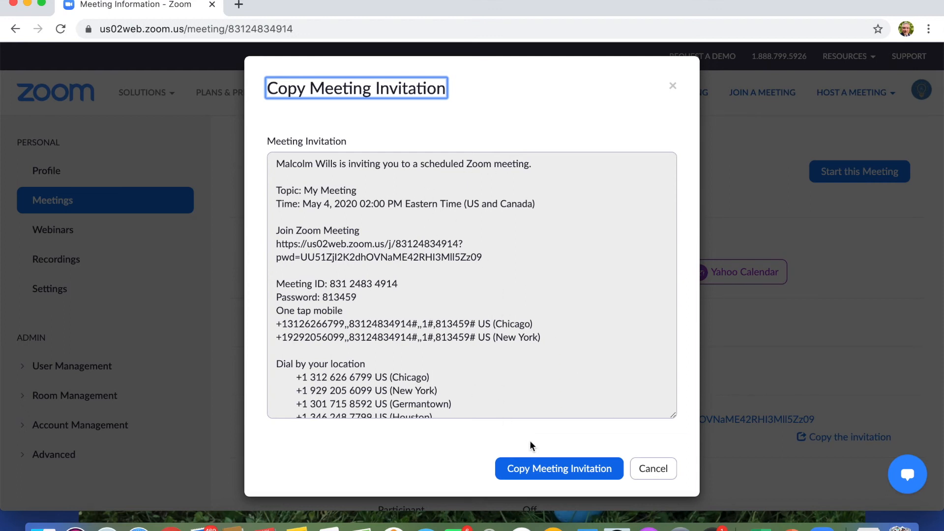
# Copy the invitation text to the clipboard and close the dialog.
pyautogui.click(549, 474)
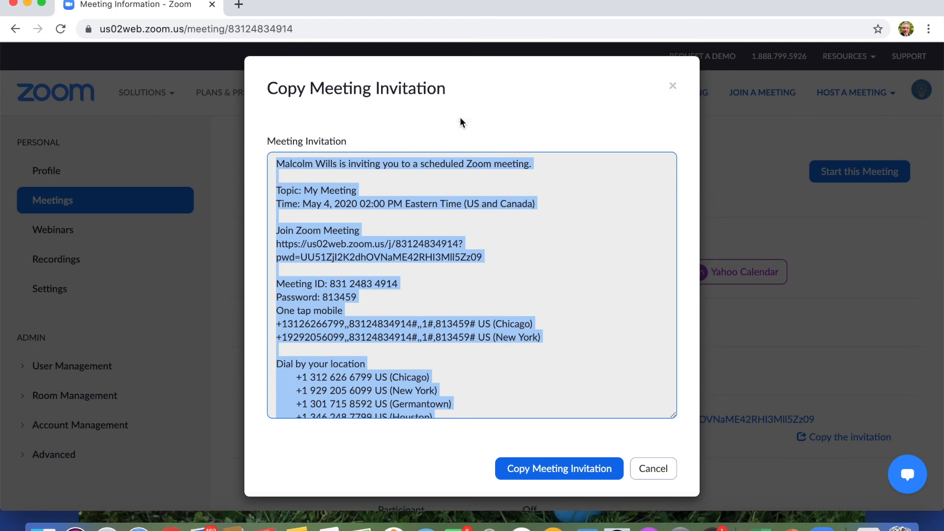
pyautogui.click(673, 87)
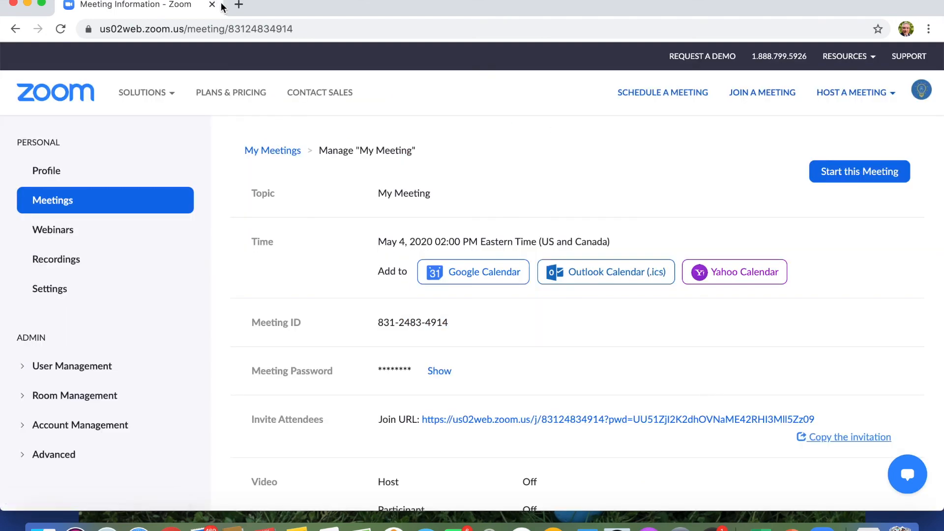
# In a new tab, search 'office', reach the Office 365 home and open Outlook mail.
pyautogui.click(239, 6)
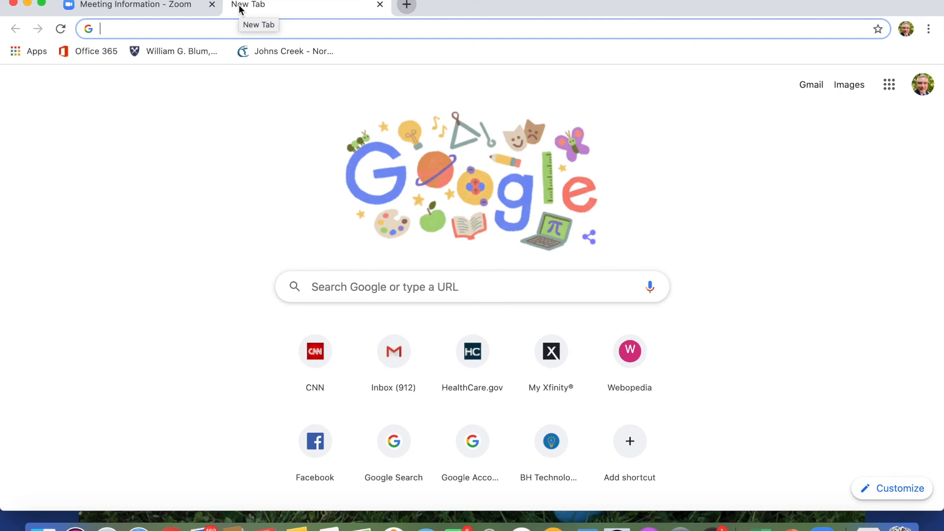
pyautogui.write('offic')
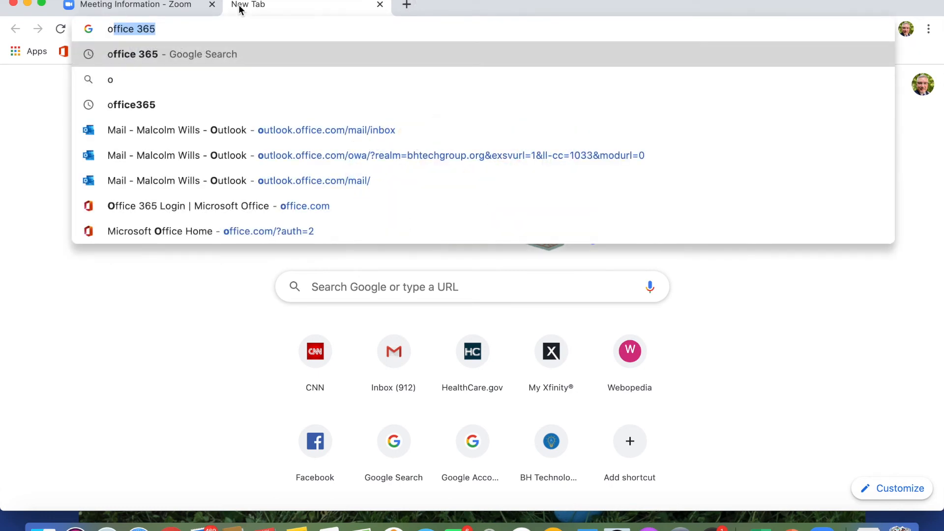
pyautogui.write('e')
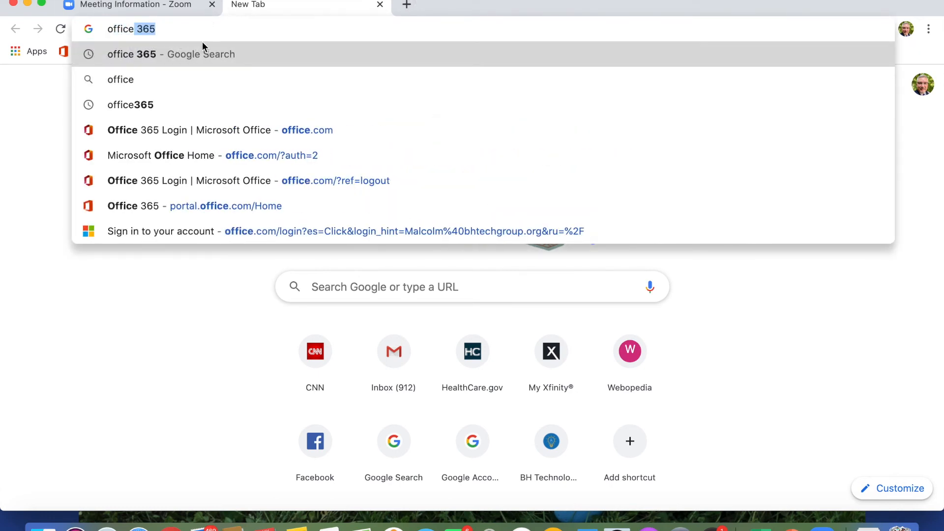
pyautogui.click(194, 58)
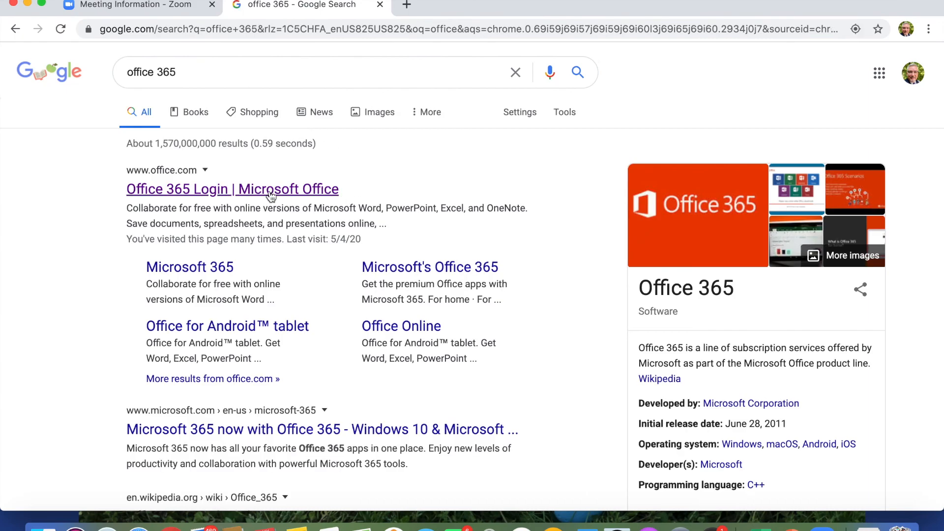
pyautogui.click(270, 189)
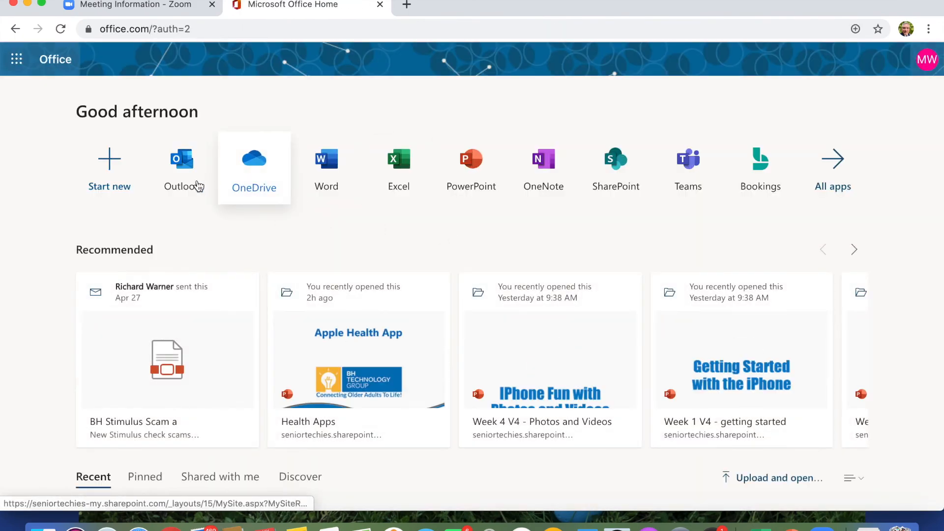
pyautogui.click(179, 167)
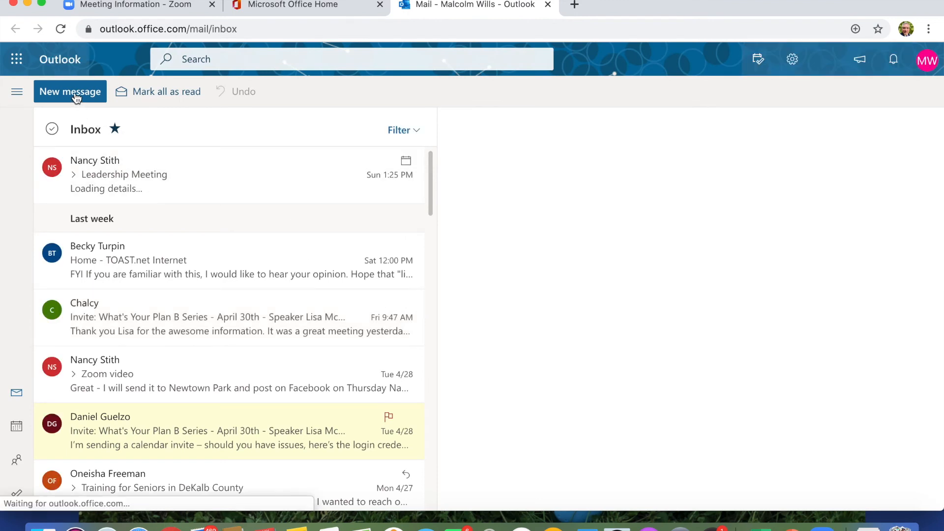
# In a new Outlook message, un-number the 'Regards,' line and paste the 'My Meeting' invitation above it.
pyautogui.click(76, 96)
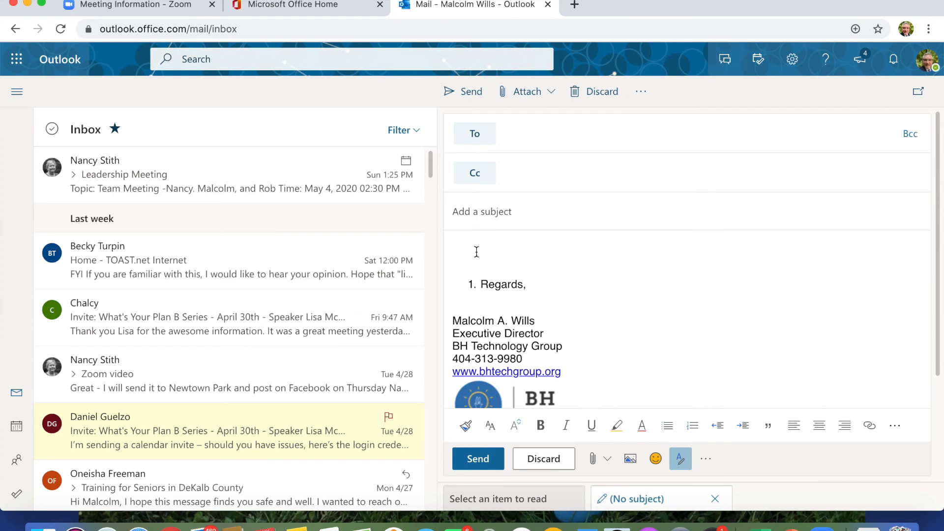
pyautogui.click(482, 284)
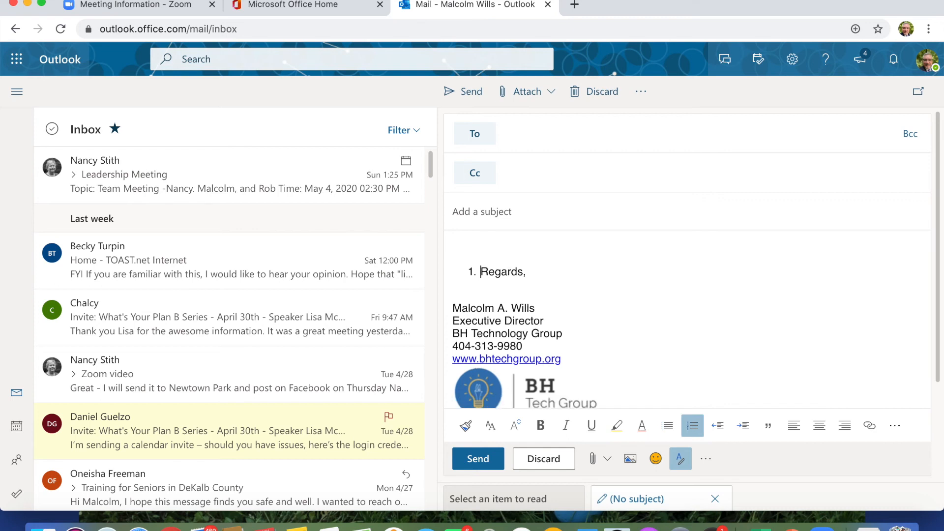
pyautogui.press('BackSpace')
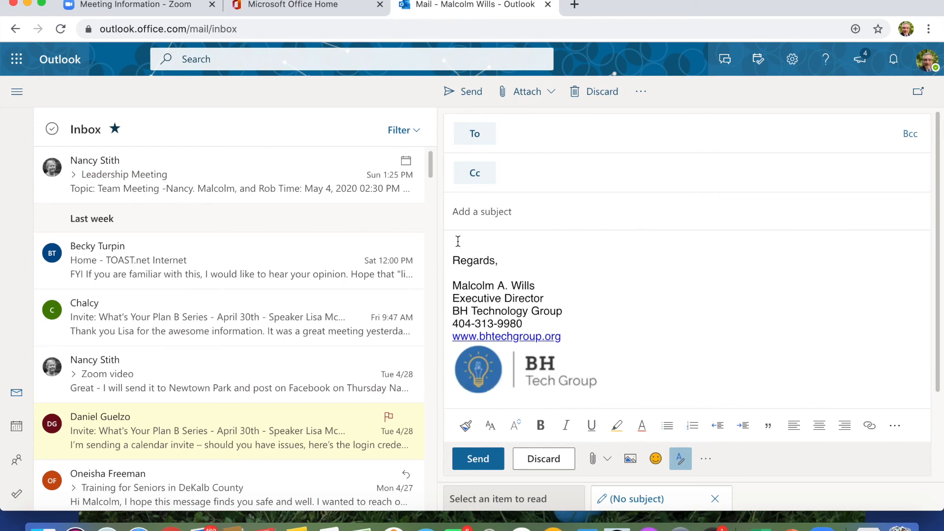
pyautogui.rightClick(457, 242)
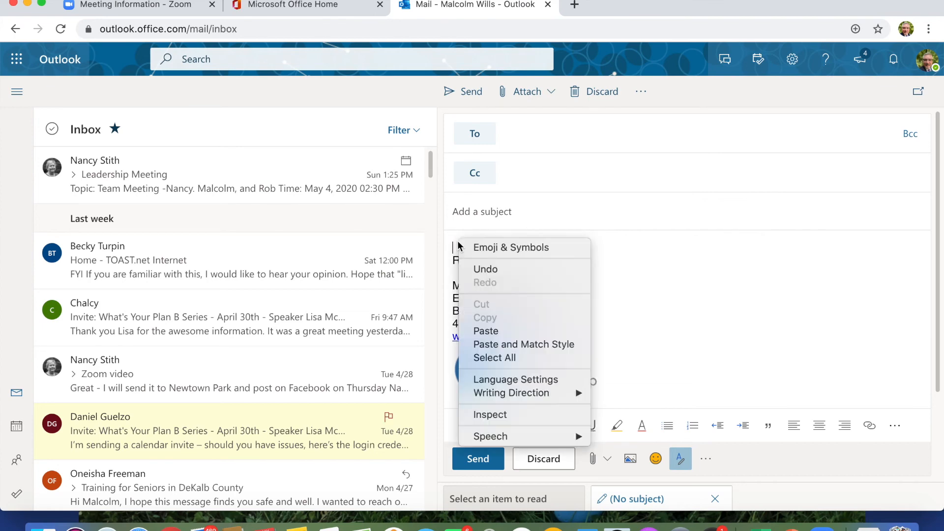
pyautogui.click(497, 331)
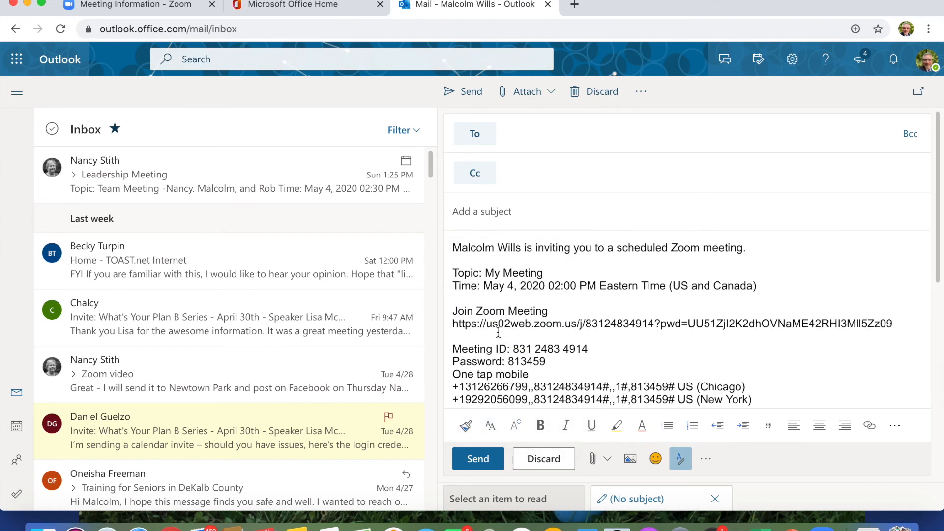
# Scroll through the draft to check the pasted 'My Meeting' invitation for May 4, 2020 2:00 PM.
pyautogui.scroll(5, 582, 244)
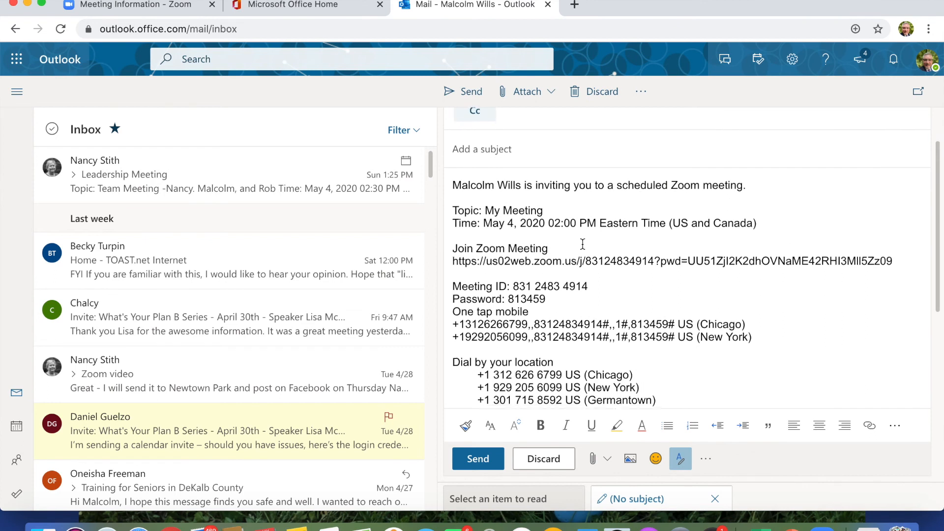
pyautogui.scroll(-3, 582, 244)
pyautogui.scroll(3, 582, 244)
pyautogui.scroll(1, 582, 245)
pyautogui.scroll(-3, 582, 244)
pyautogui.scroll(3, 582, 244)
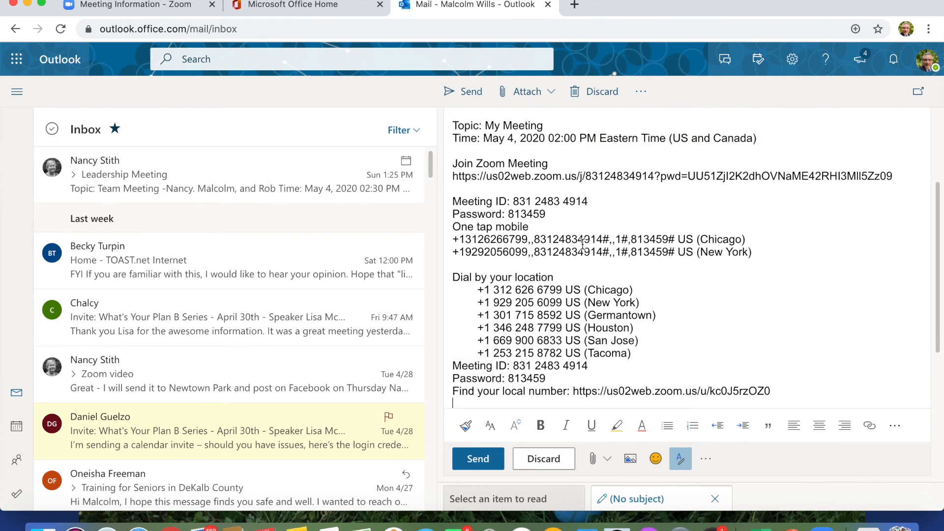
pyautogui.scroll(-3, 582, 244)
pyautogui.scroll(3, 582, 244)
pyautogui.scroll(-1, 582, 244)
pyautogui.scroll(3, 582, 245)
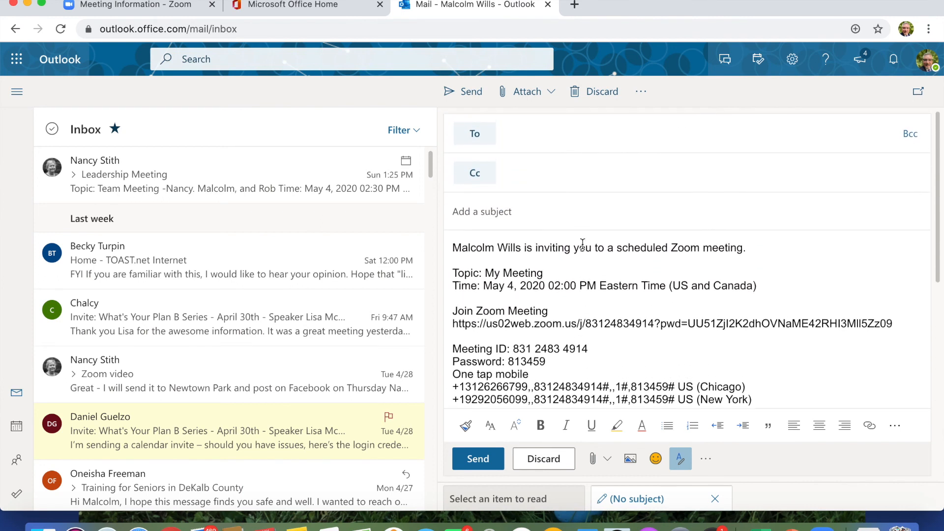
# Select the To field, return to the body, then go back to the 'Meeting Information - Zoom' page.
pyautogui.click(524, 132)
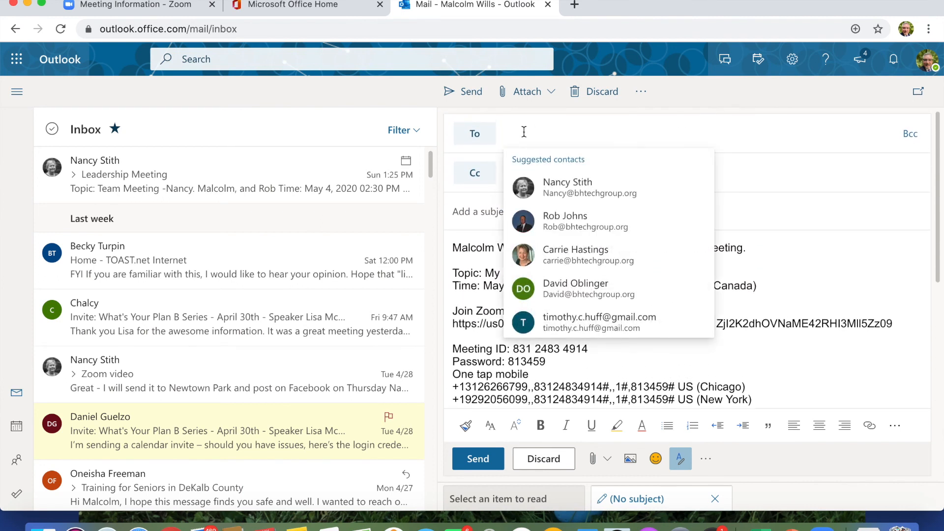
pyautogui.click(759, 362)
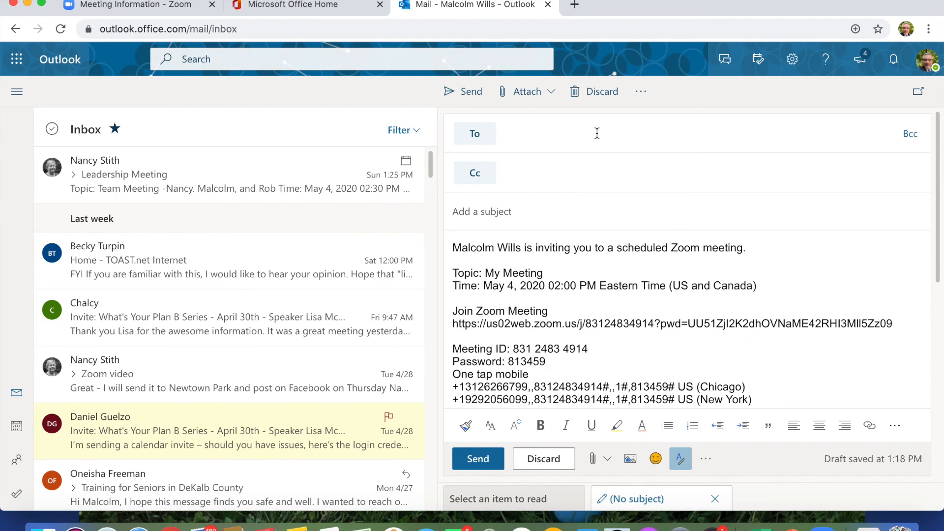
pyautogui.click(190, 9)
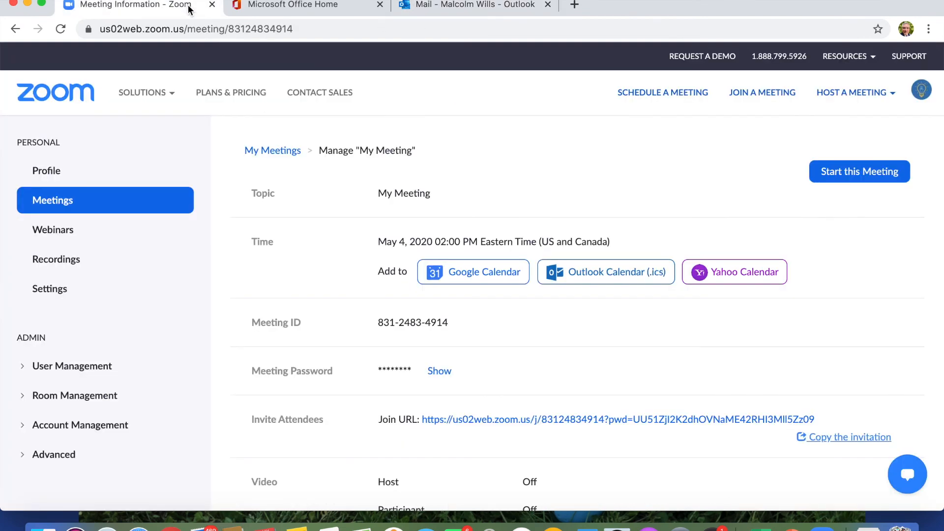